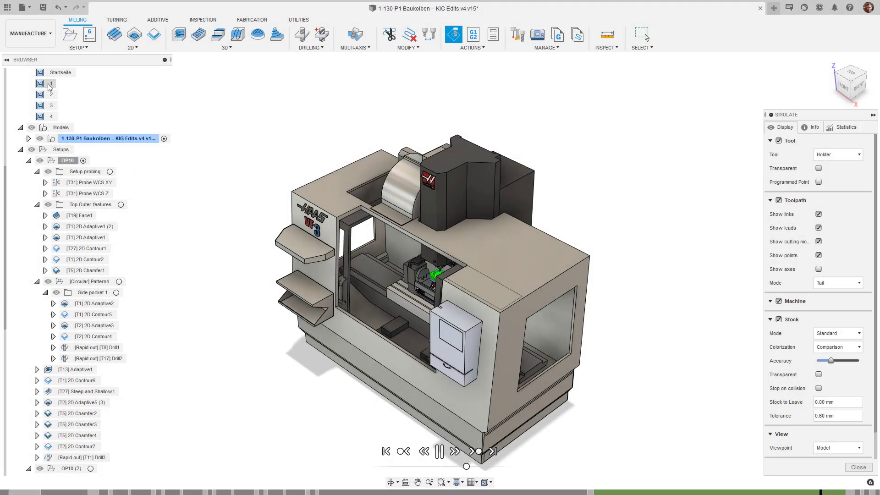
double_click(50, 84)
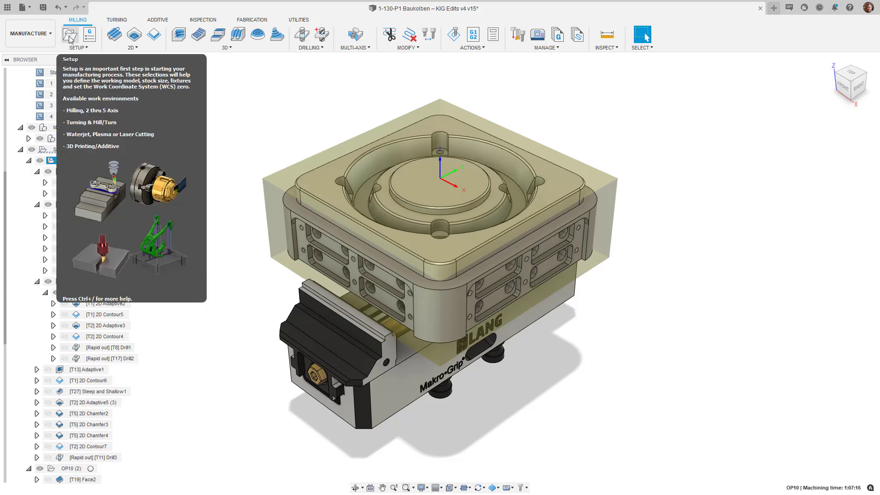
right_click(70, 162)
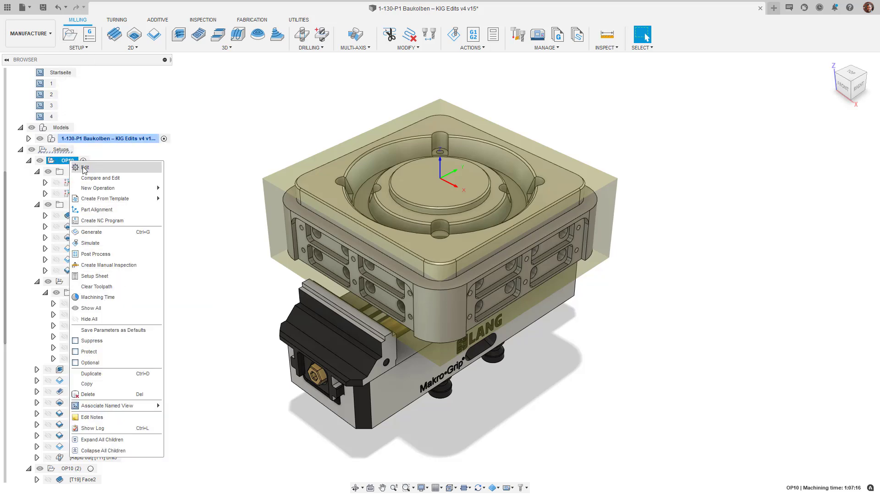
click(79, 171)
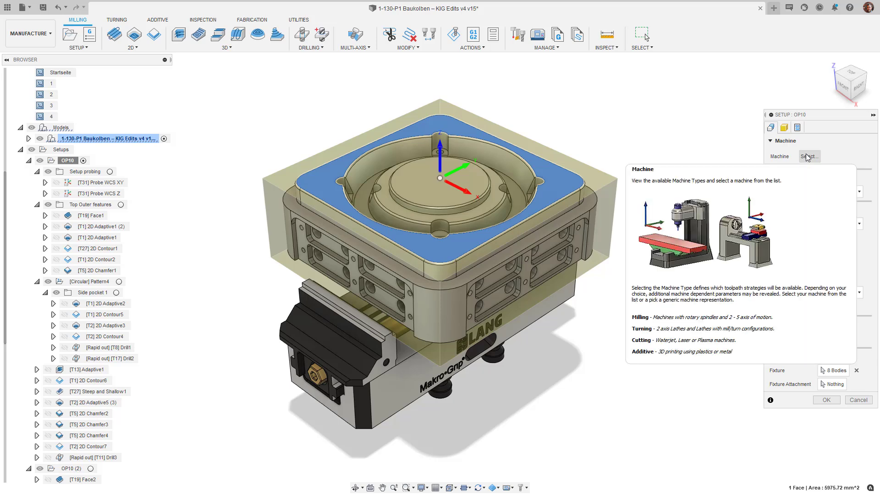
click(866, 401)
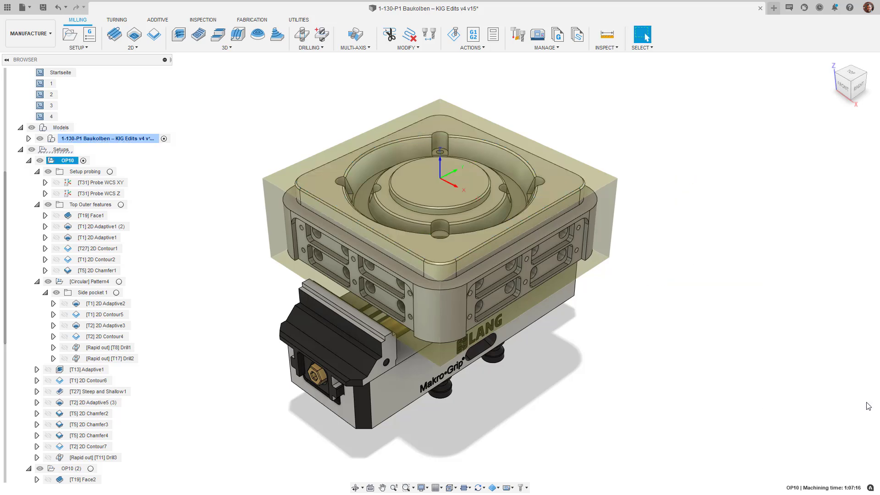
- Step through the OP10 operations one by one to review their toolpaths, from the setup probing to 2D Adaptive5 (3)
key(Down)
key(Down)
key(Down)
key(Down)
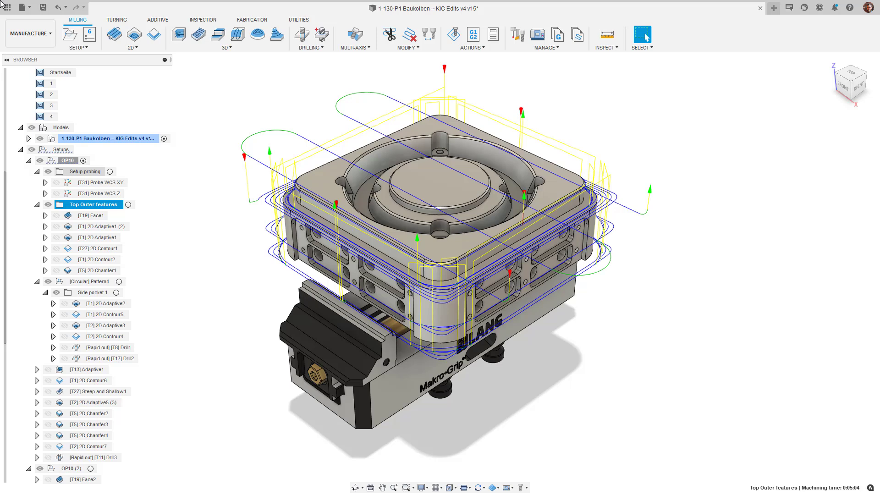
key(Down)
key(Down)
key(Down)
key(Down)
key(Down)
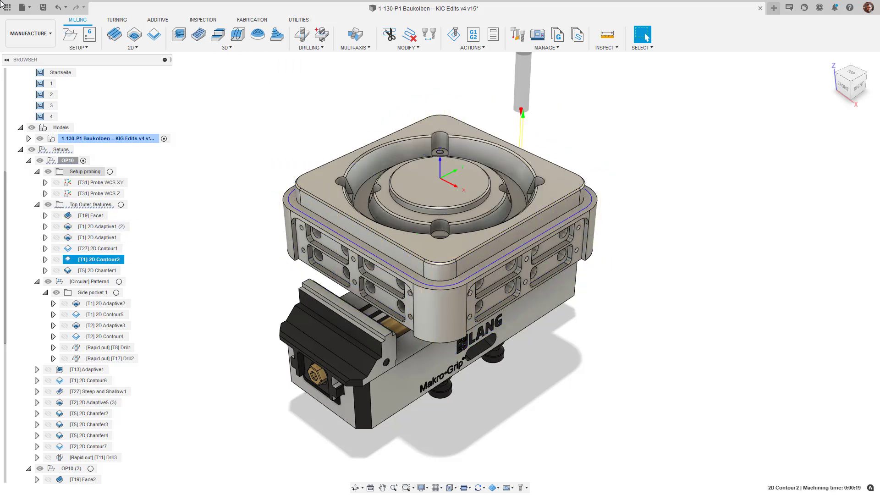
key(Down)
key(Down)
key(Down)
key(Down)
key(Down)
key(Down)
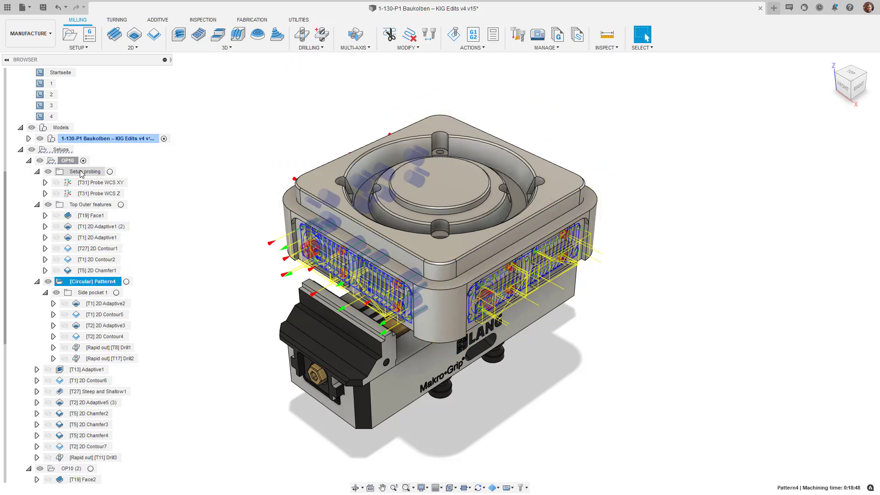
key(Down)
key(Down)
key(Down)
key(Down)
key(Down)
key(Down)
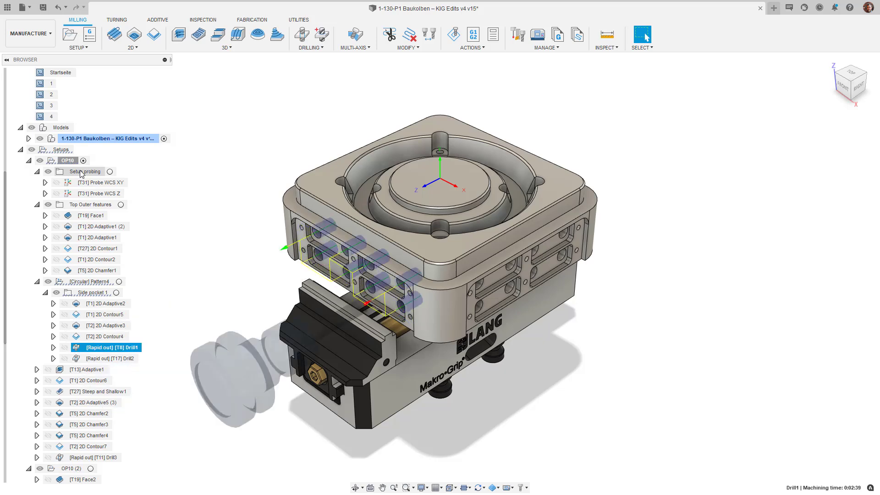
key(Down)
key(Down)
key(Down)
key(Down)
key(Down)
key(Down)
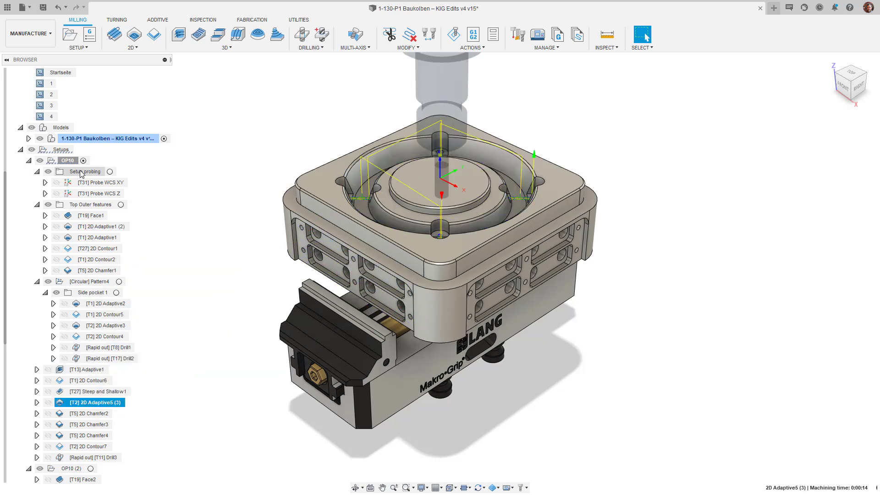
- Open setup OP10 for editing and look through the document, local and linked ShopFloor machines in the machine library
right_click(68, 161)
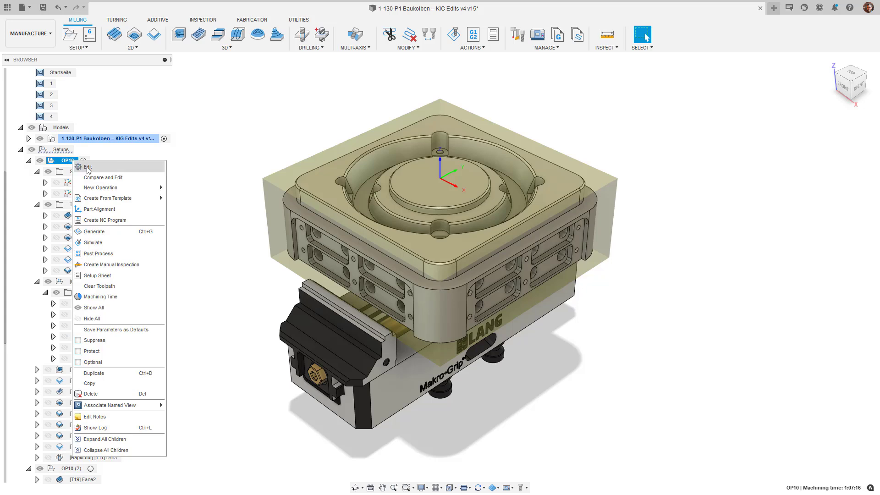
click(88, 168)
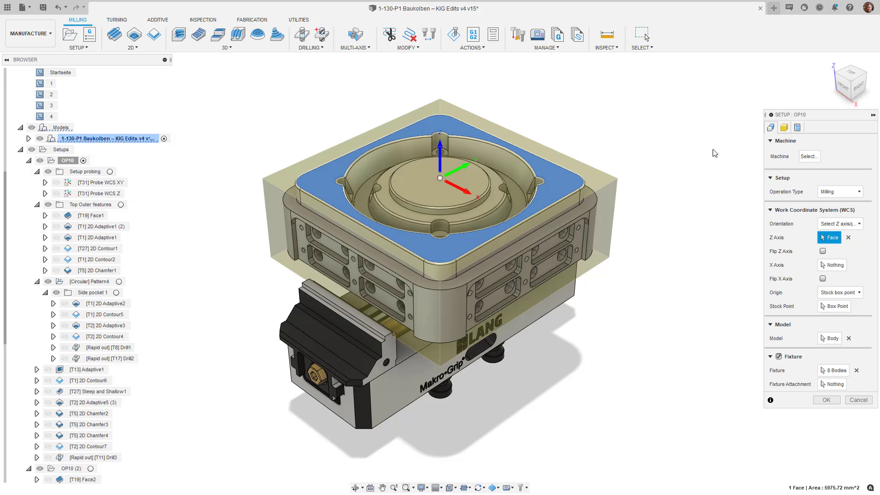
click(809, 157)
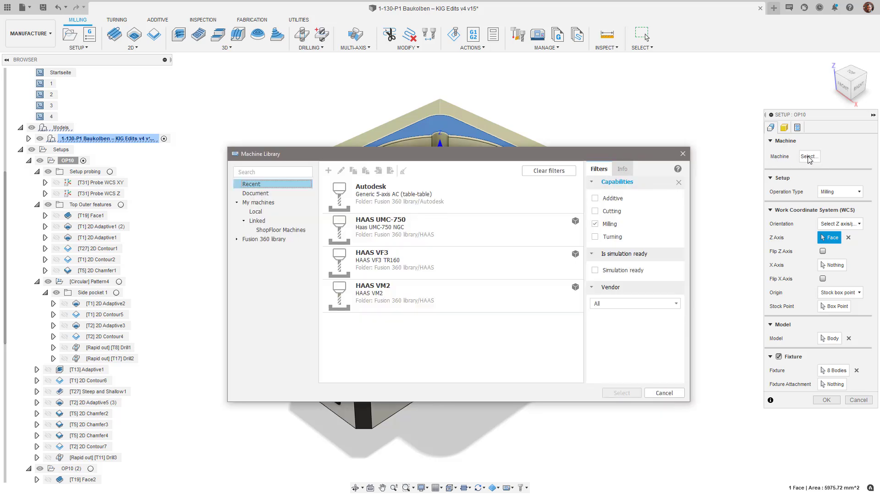
click(259, 193)
click(267, 203)
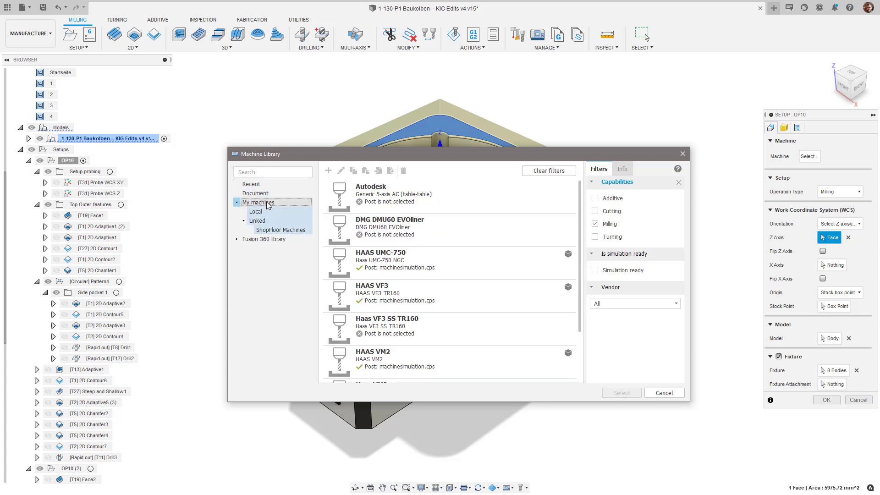
click(268, 212)
click(267, 222)
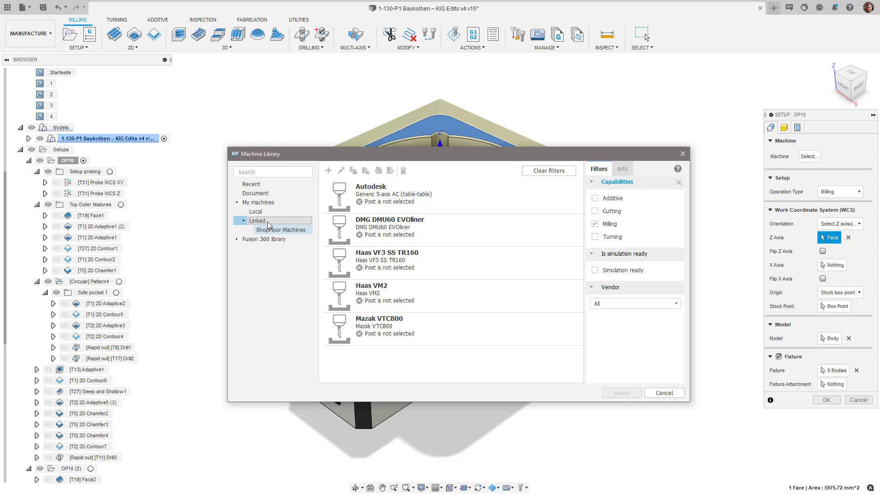
click(276, 234)
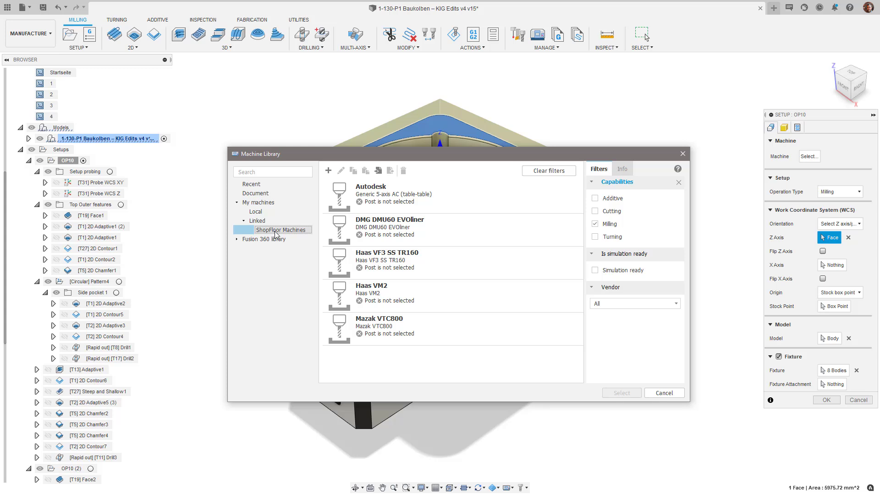
- Assign the HAAS VF3 TR160 from the HAAS folder of the Fusion 360 library as the setup's machine
click(237, 239)
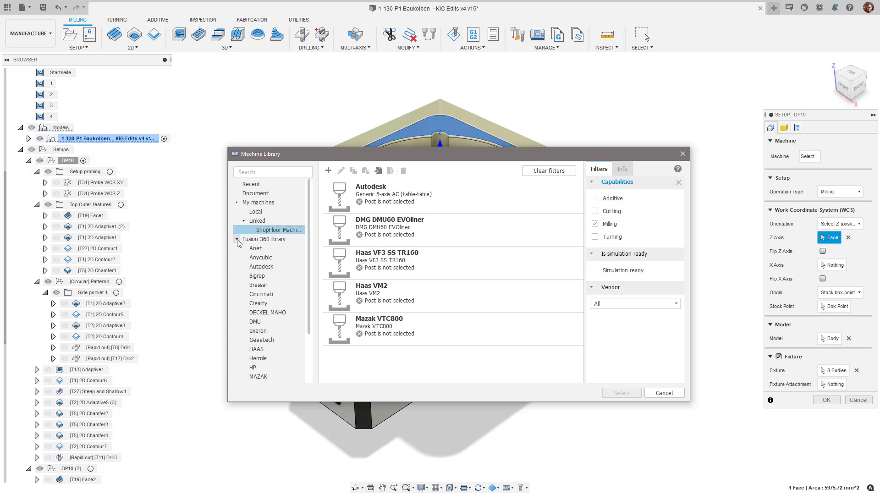
click(269, 240)
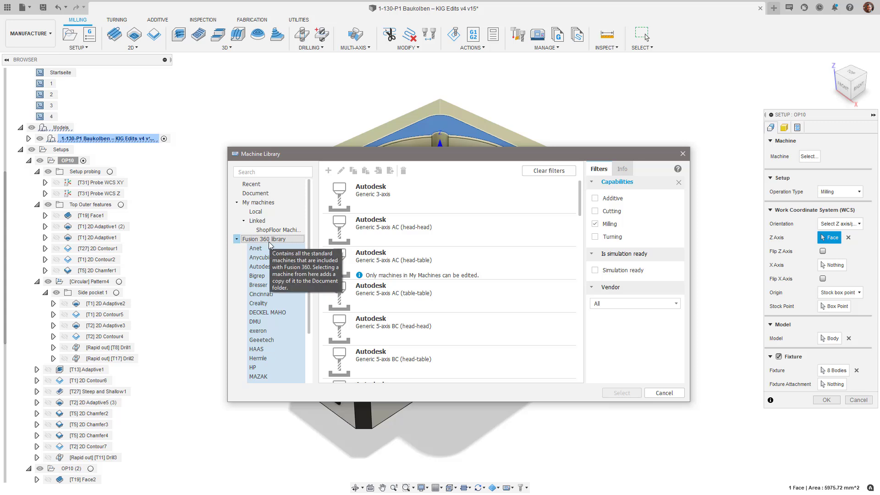
click(256, 349)
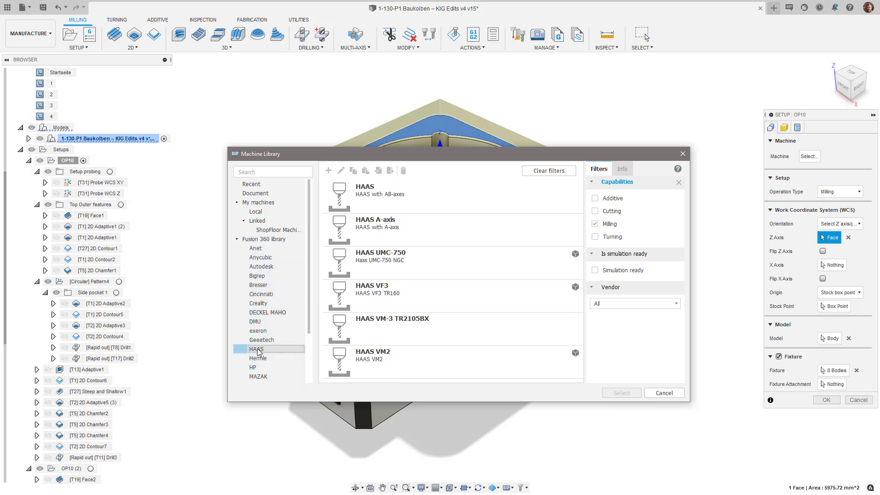
click(382, 298)
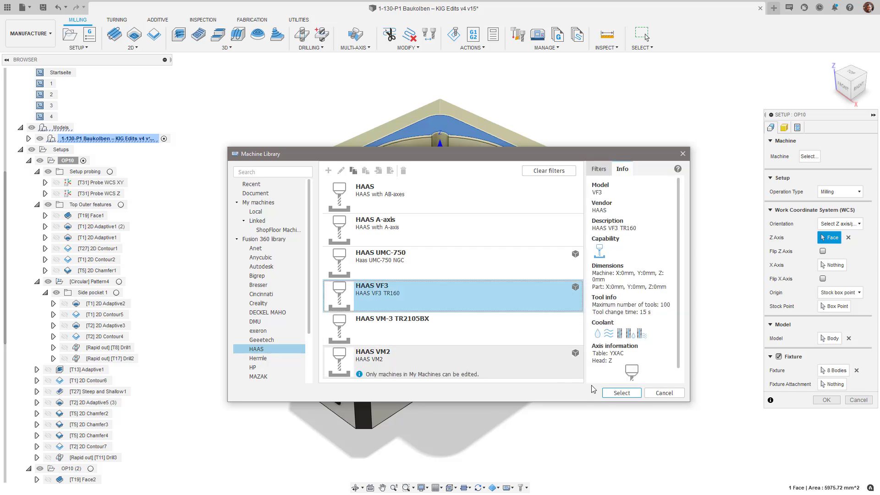
click(621, 393)
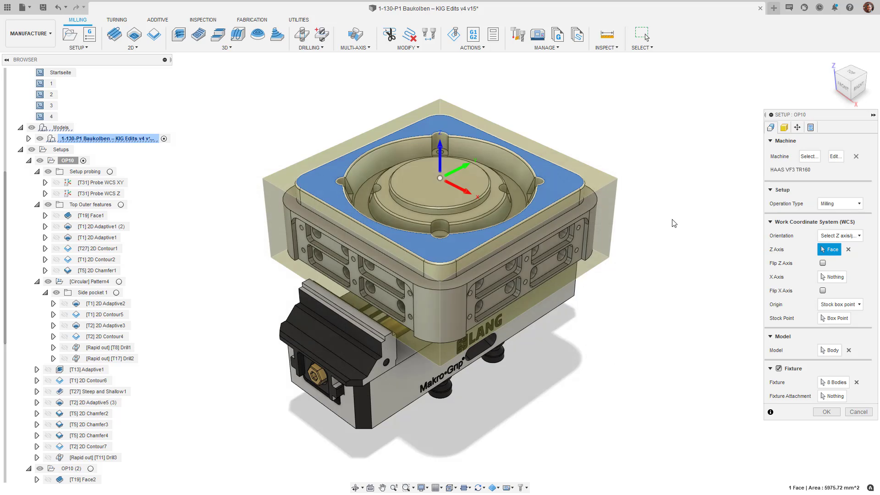
- Limit the machine's A rotary axis to a range of -90 to 90 deg and change its rotation preference
click(834, 157)
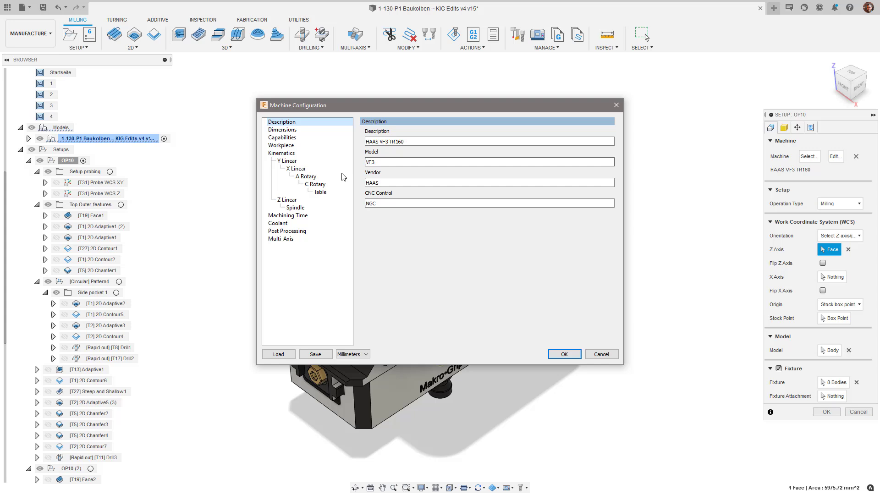
click(309, 176)
drag(484, 259, 461, 257)
text(-13)
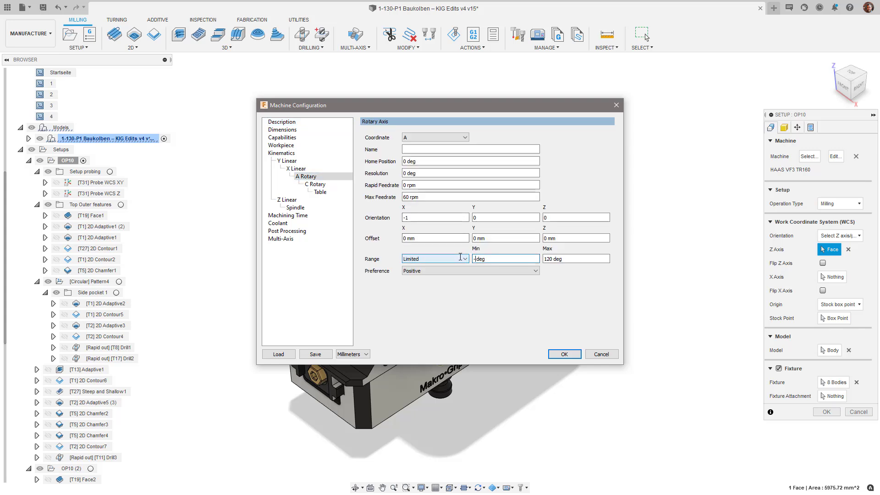
key(BackSpace)
key(BackSpace)
text(90)
key(Tab)
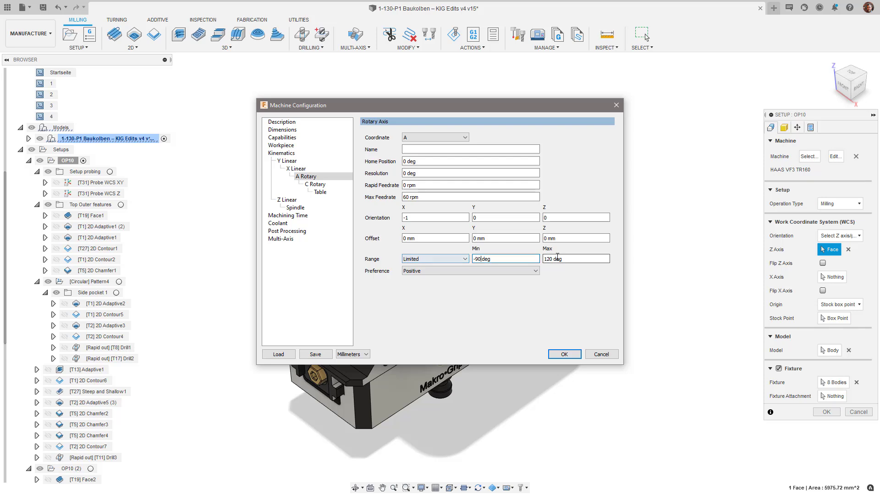
text(90)
click(532, 270)
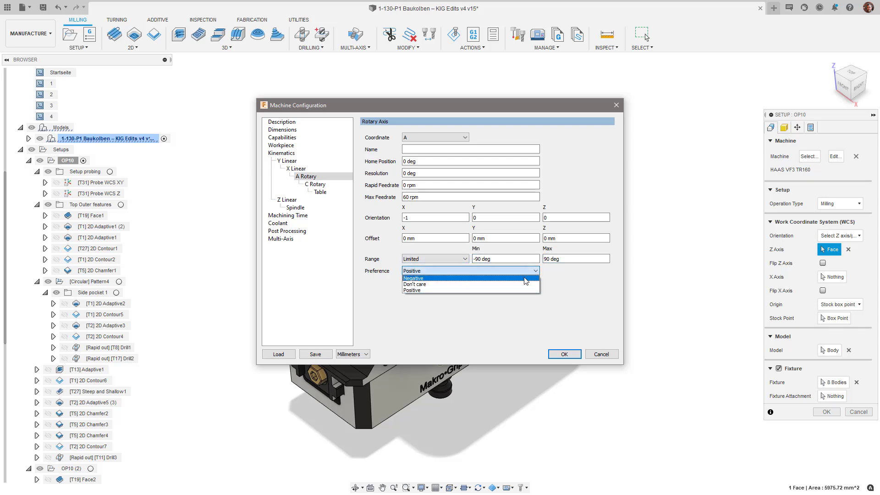
click(523, 283)
click(564, 354)
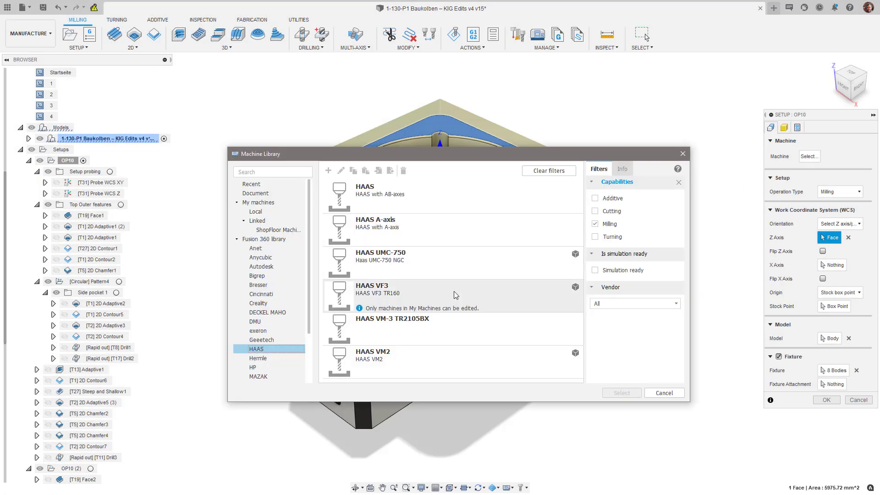
- Check which HAAS milling machines are simulation ready by filtering the list, and clear that filter again
click(454, 291)
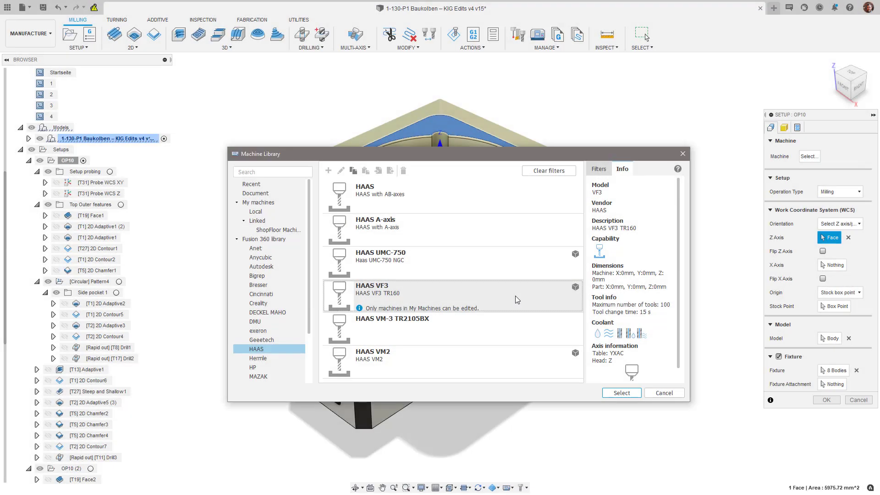
click(515, 300)
click(600, 169)
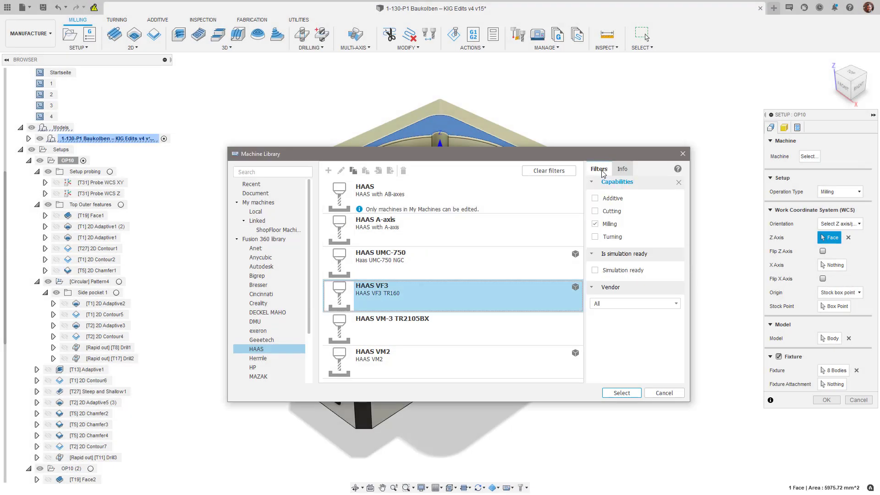
click(594, 270)
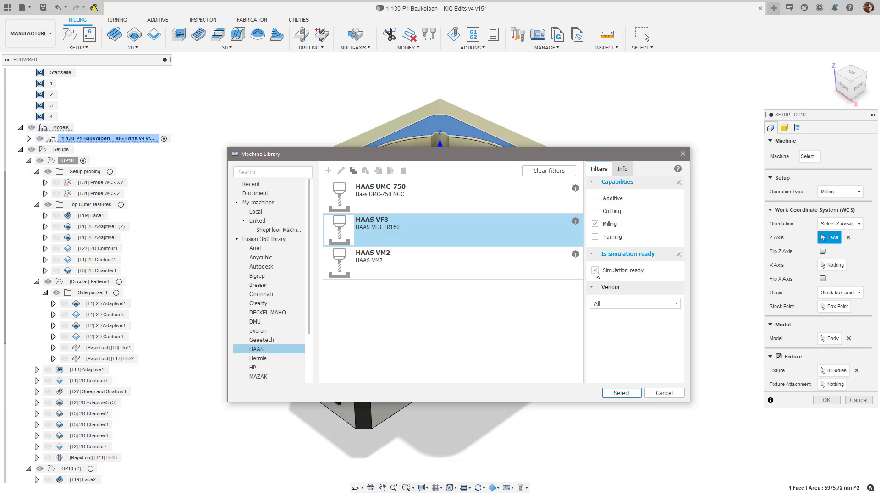
click(594, 270)
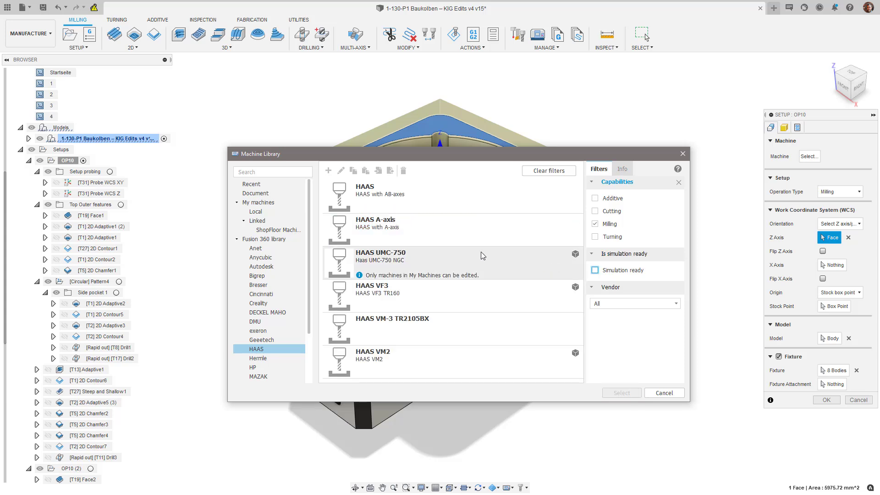
- Assign the HAAS VF3 TR160 from the Fusion 360 library and save its model as Haas VF3 TR160.f3d in Machine Simulation Basics
click(264, 238)
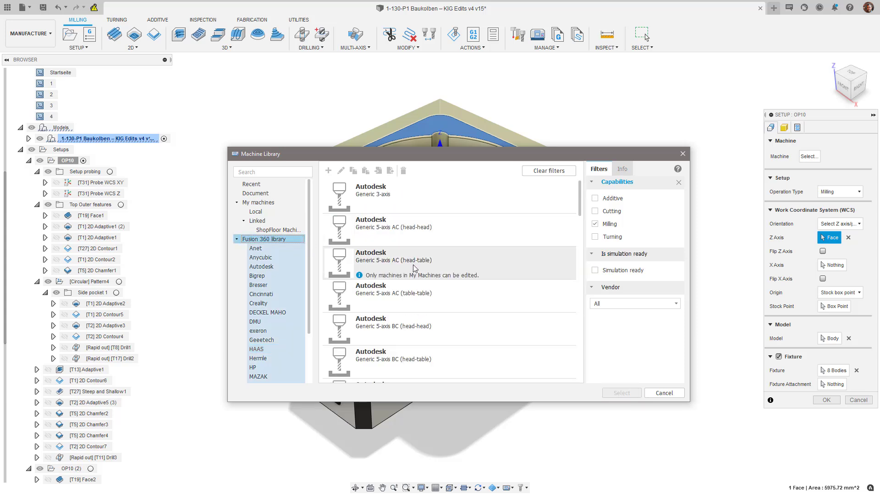
scroll(419, 266, down, 10)
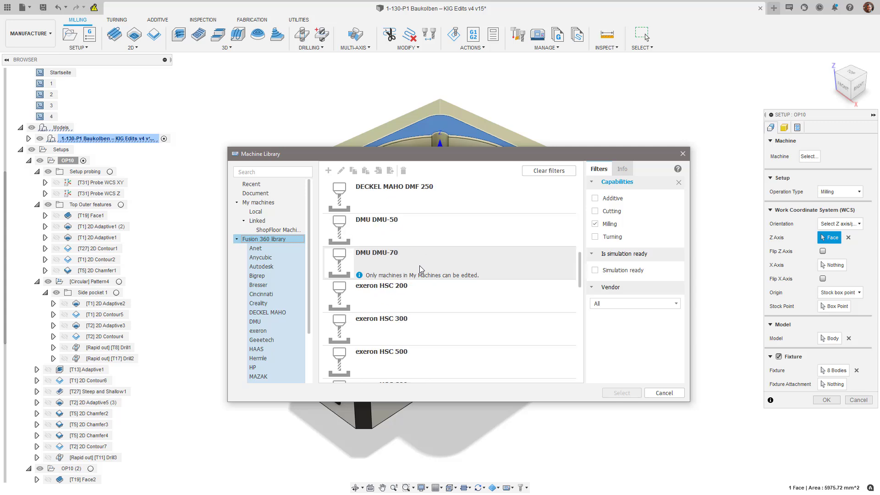
scroll(419, 265, down, 5)
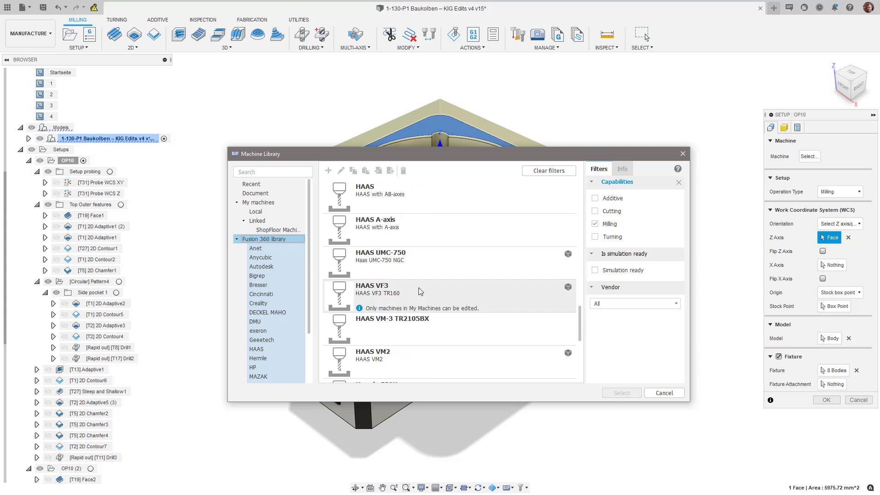
click(418, 294)
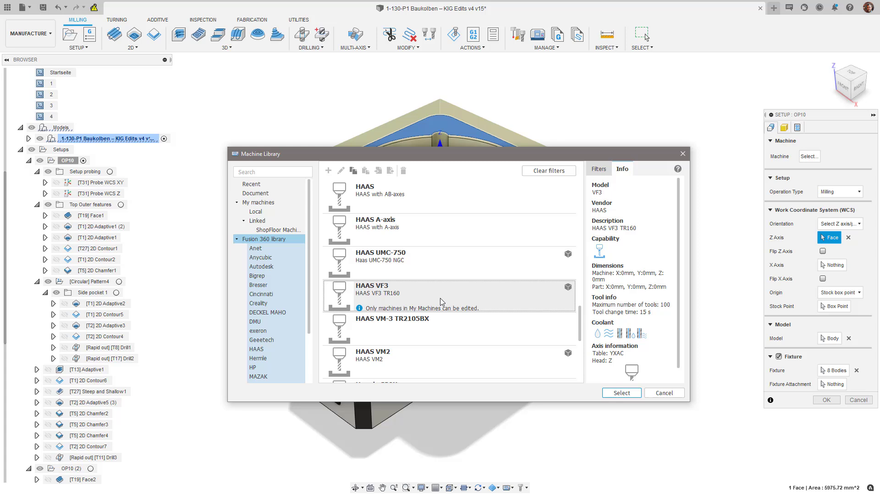
click(634, 396)
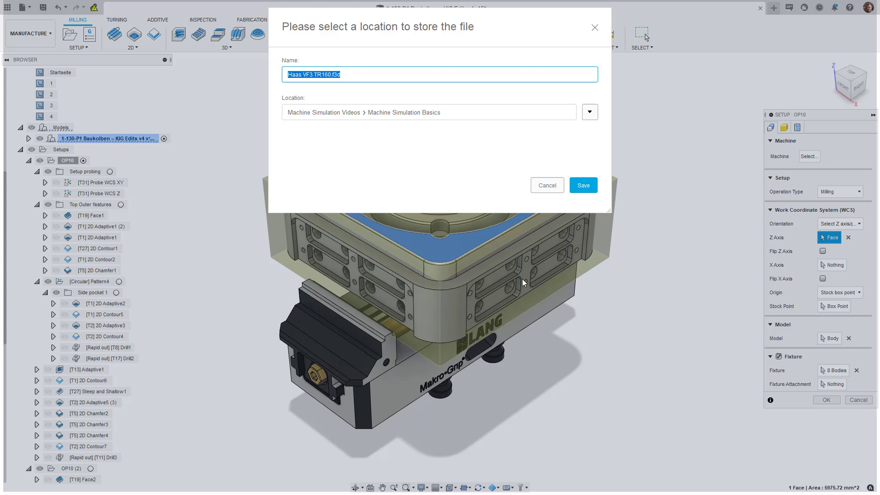
click(582, 190)
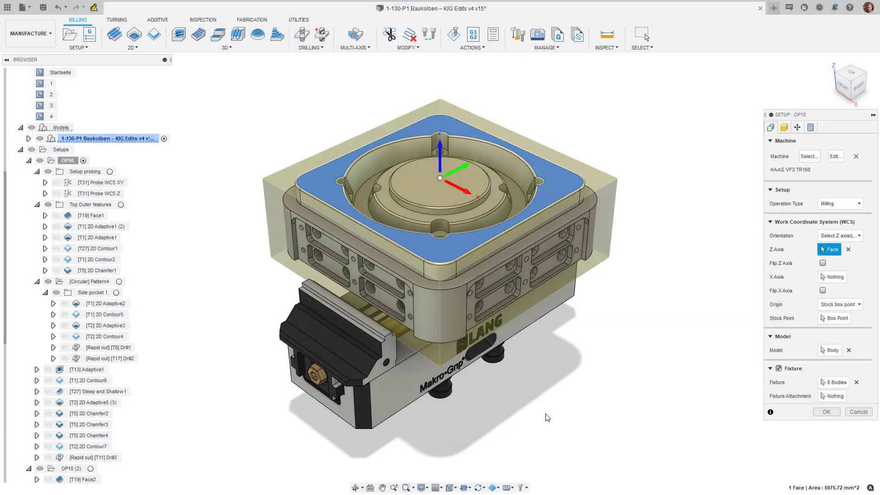
- Position the part on the machine by attaching it to the rotary table's circular edge with a Z distance of 90 mm
click(797, 128)
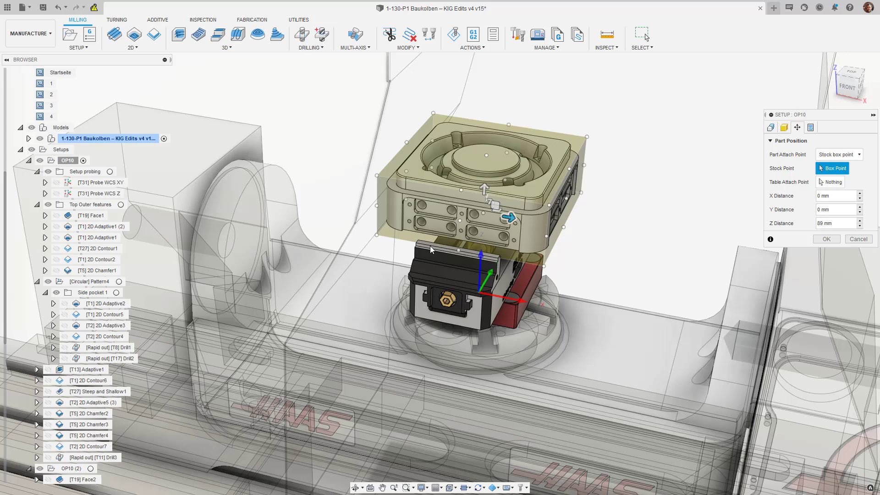
click(505, 179)
click(512, 300)
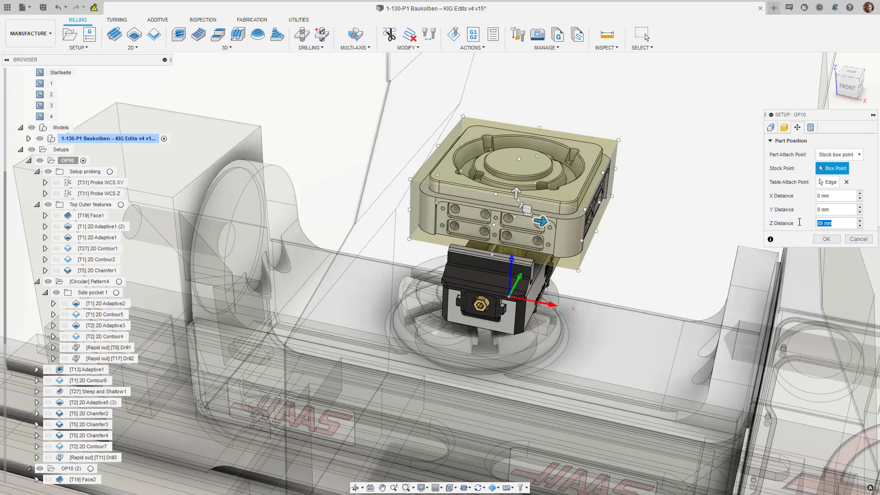
text(90)
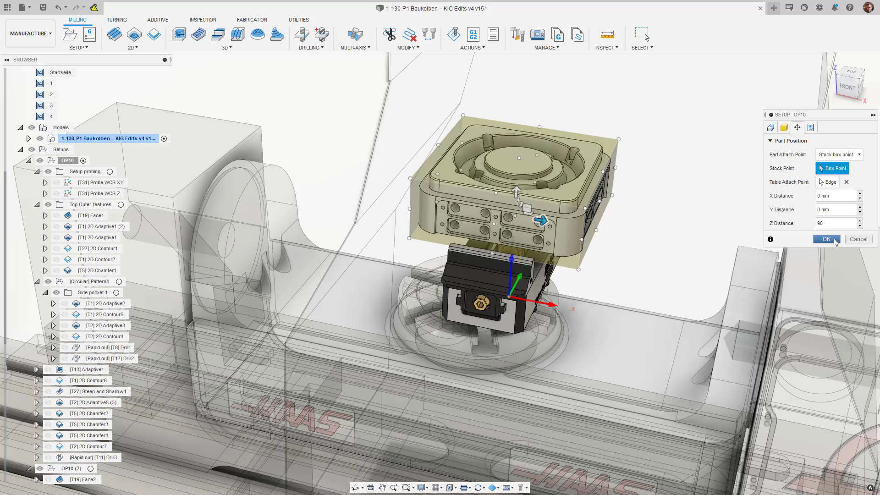
click(826, 238)
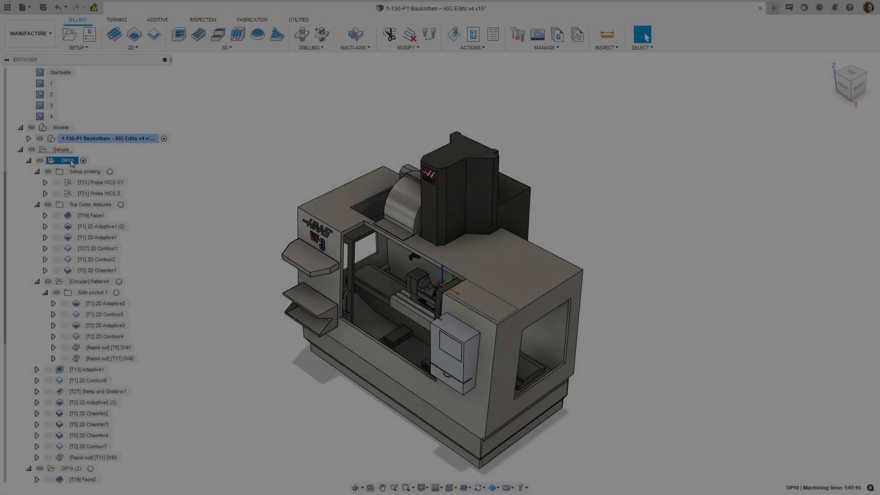
- Start the machine simulation for the whole OP10 setup
right_click(70, 161)
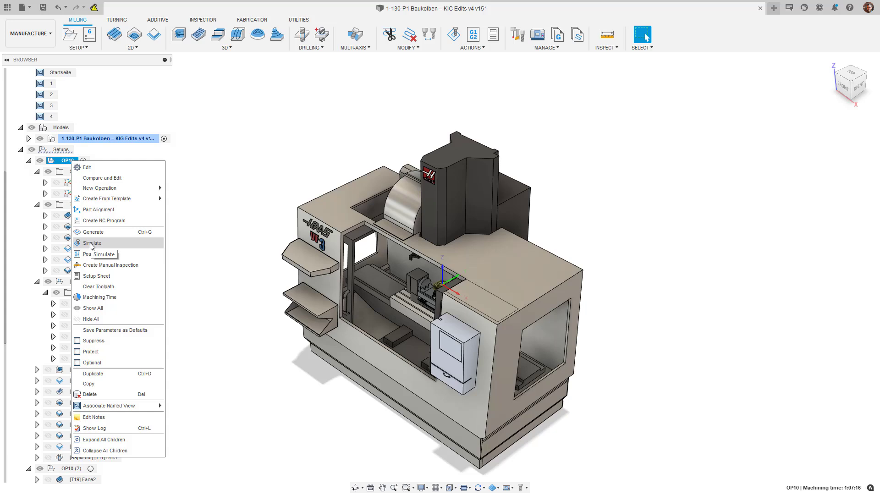
click(187, 249)
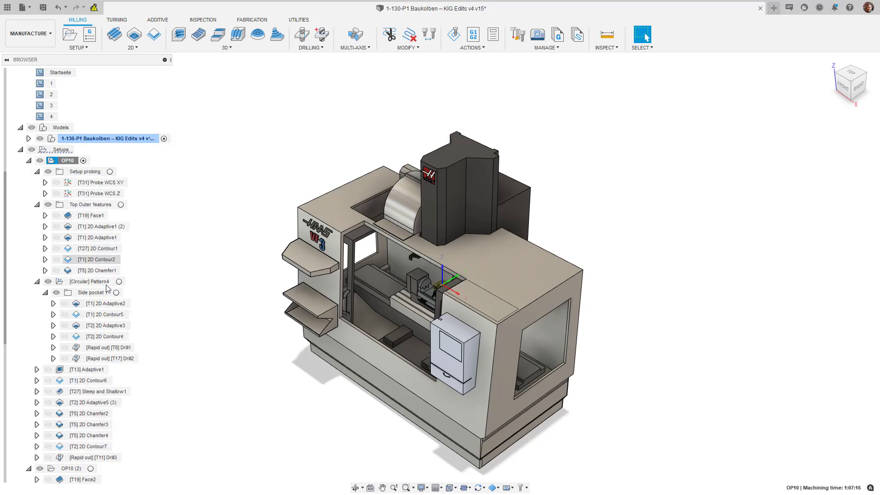
right_click(88, 391)
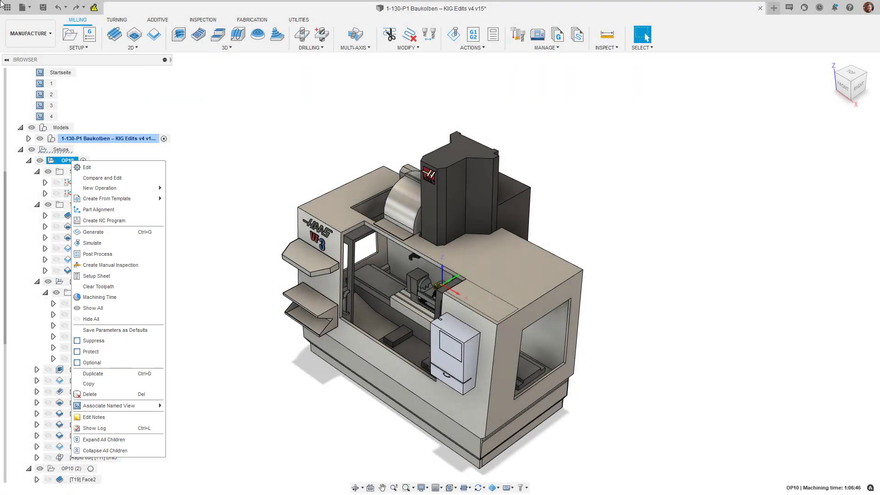
click(92, 243)
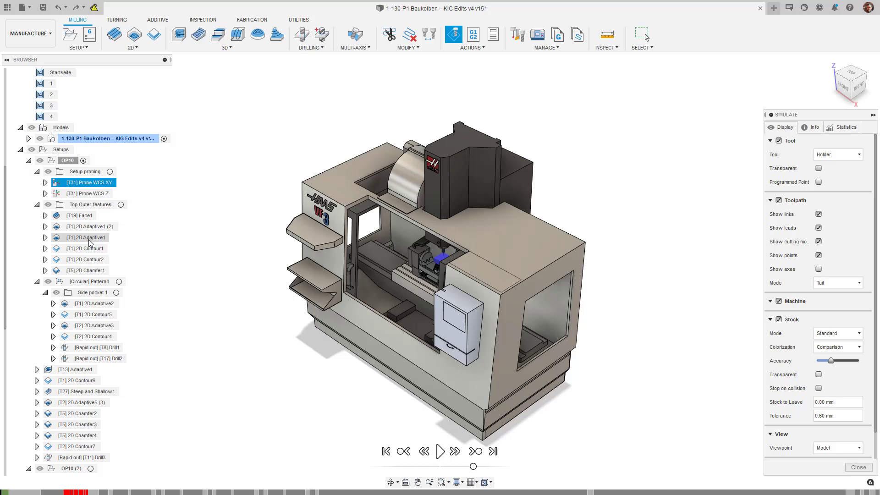
- Examine the 2D Adaptive1 toolpath up close by playing its simulation at reduced speed, and close the simulation
double_click(50, 95)
double_click(51, 105)
double_click(50, 116)
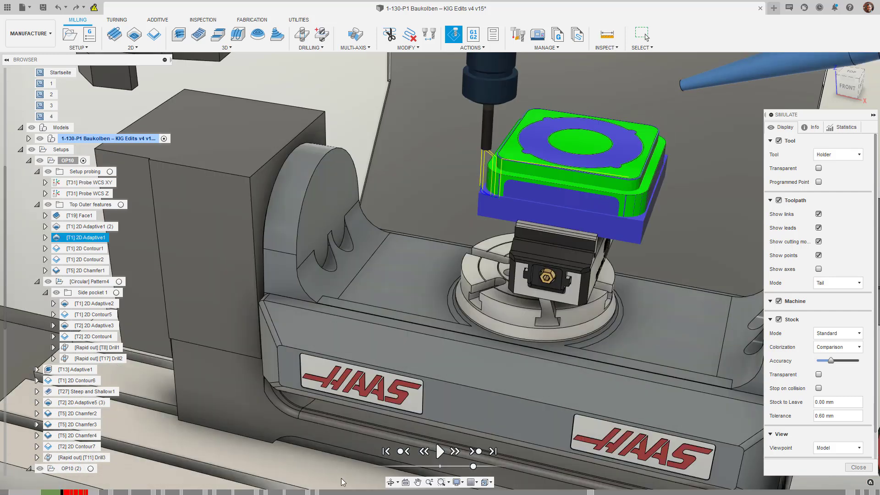
drag(472, 466, 469, 467)
click(440, 452)
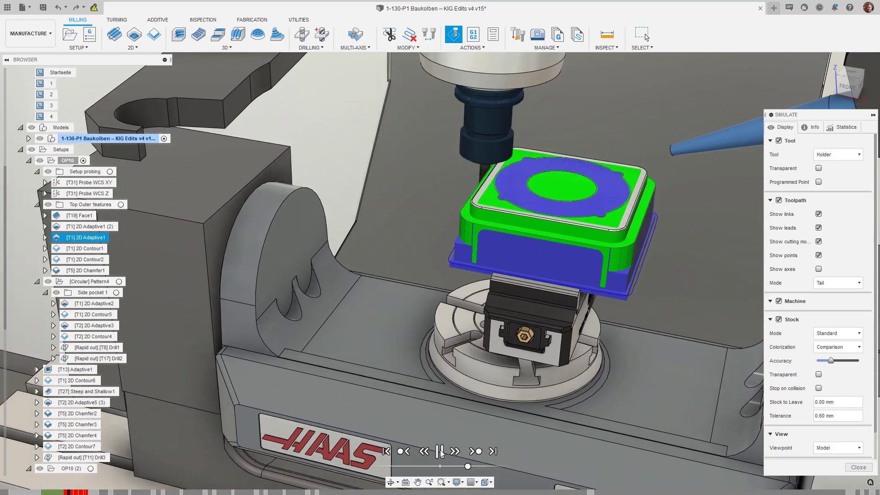
click(440, 452)
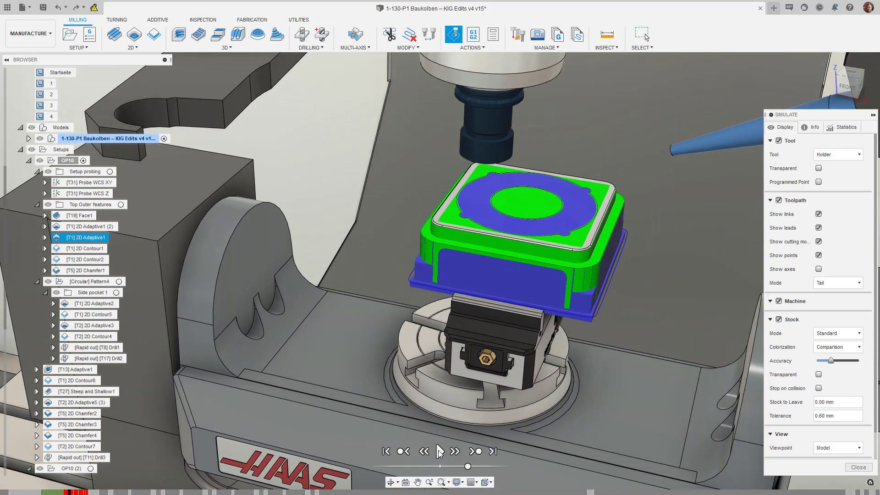
click(857, 467)
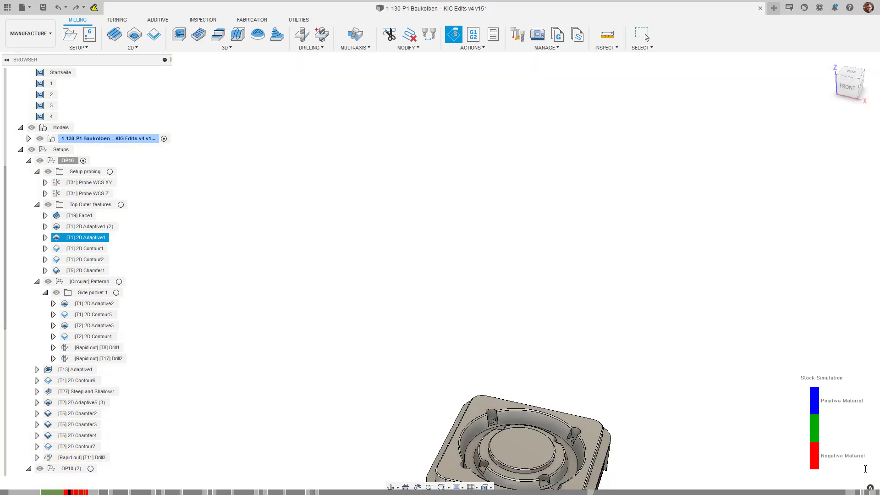
- Replace the tool of the 2D Adaptive1 operation with 27 - Ø10mm (10mm END MILL_ALLY_Long)
click(113, 239)
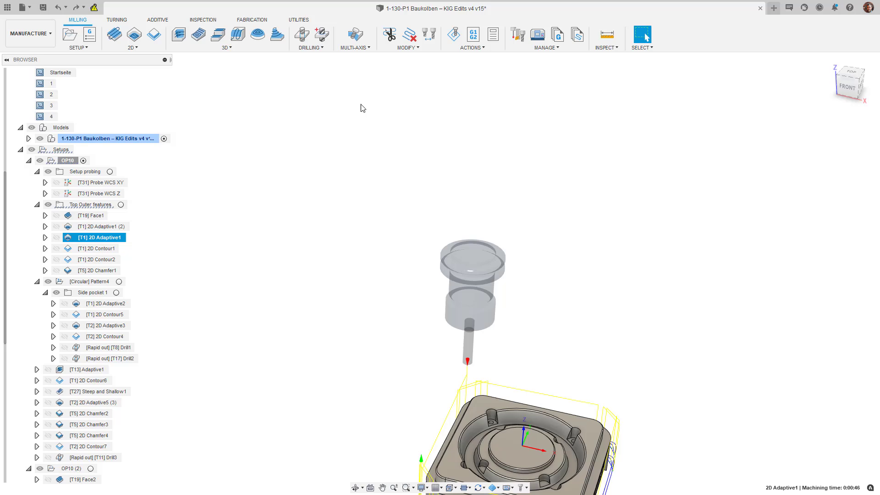
click(428, 35)
click(829, 156)
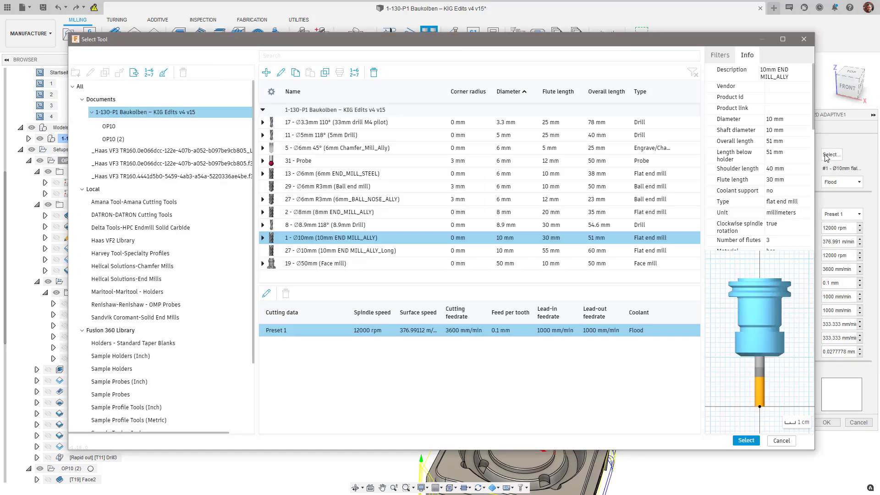
click(384, 250)
click(747, 438)
click(826, 422)
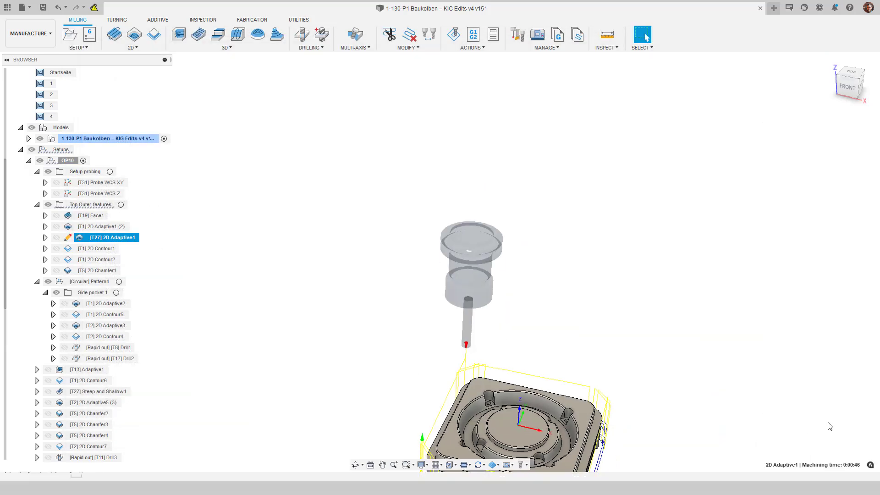
- Simulate setup OP10 again with the longer end mill in 2D Adaptive1
right_click(67, 161)
click(97, 248)
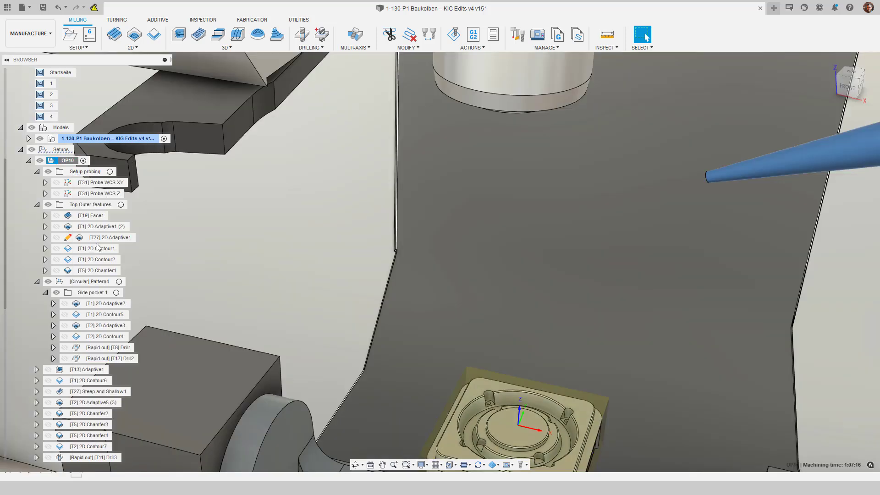